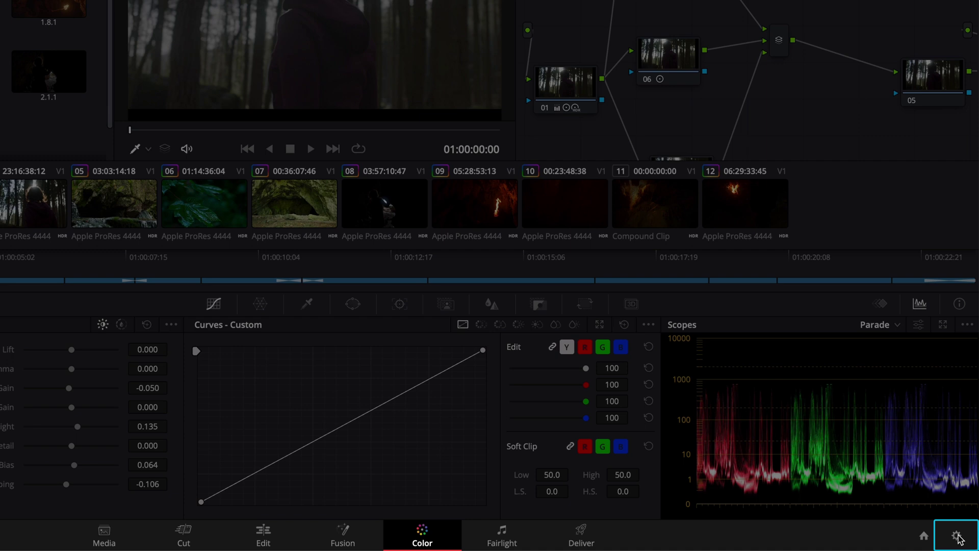
- Open Project Settings at Color Management, showing ACEScct and Dolby Vision enabled
{"action": "left_click", "coordinate": [957, 536]}
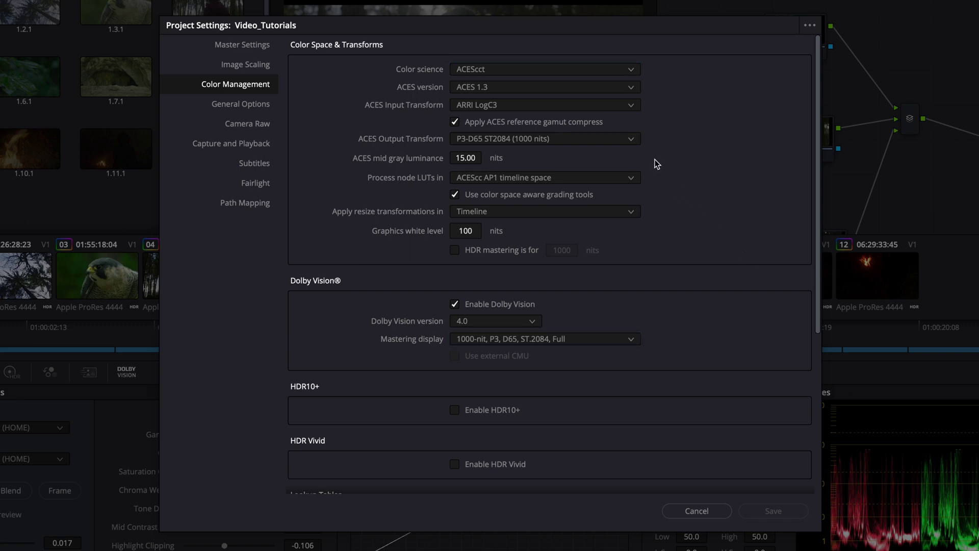
- Choose Rec.2020 ST2084 (1000 nits, P3D65 Limited) from the ACES Output Transform list
{"action": "left_click", "coordinate": [634, 142]}
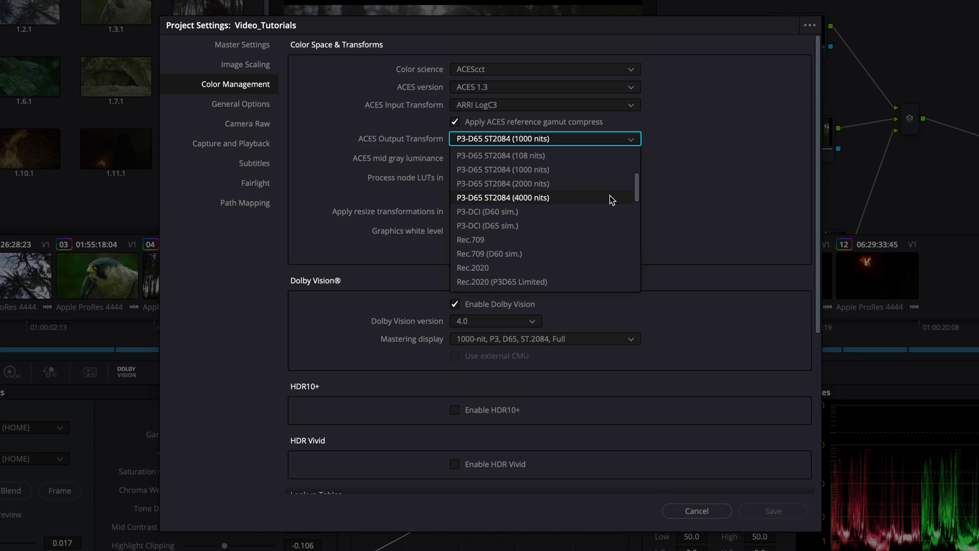
{"action": "scroll", "coordinate": [608, 200], "scroll_direction": "down", "scroll_amount": 5}
{"action": "scroll", "coordinate": [609, 204], "scroll_direction": "down", "scroll_amount": 5}
{"action": "scroll", "coordinate": [609, 205], "scroll_direction": "down", "scroll_amount": 1}
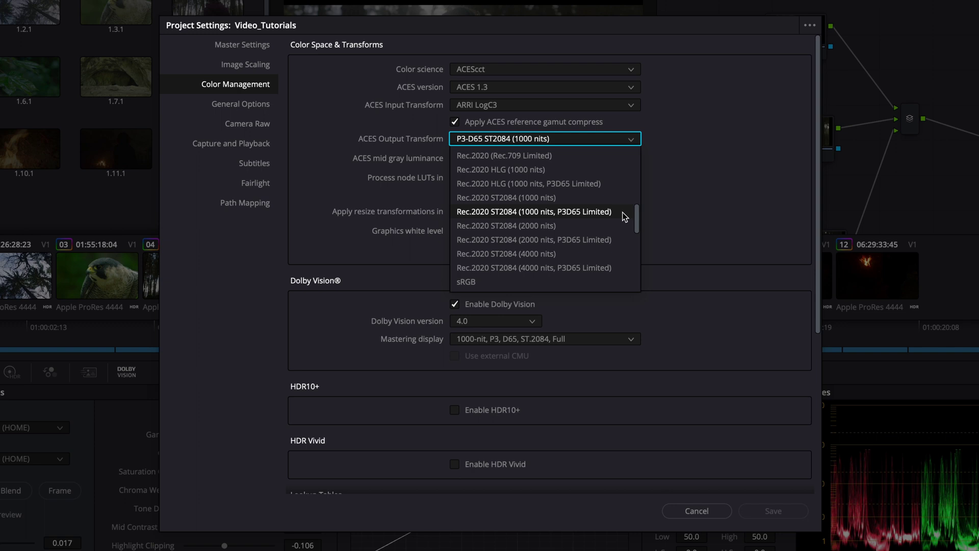
{"action": "left_click", "coordinate": [624, 216]}
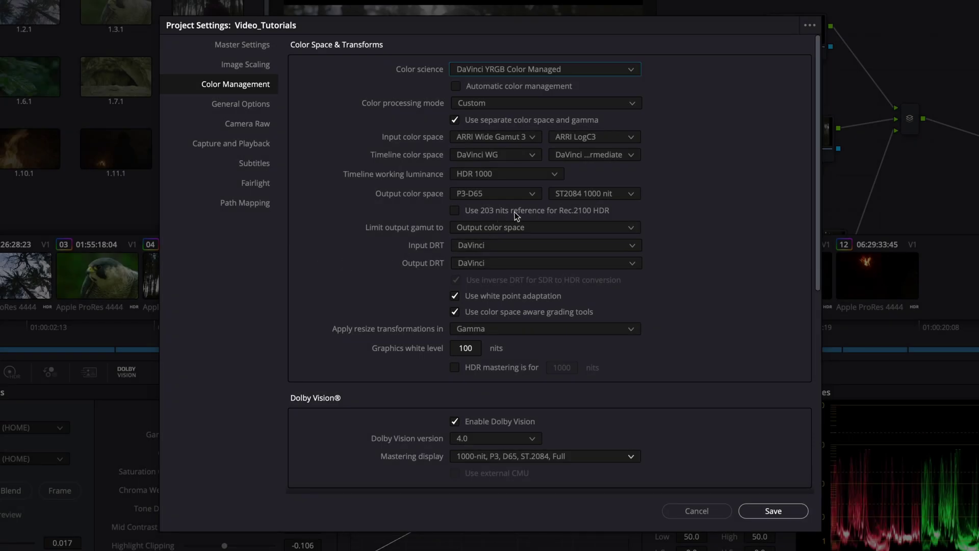
- Set the output colour space to Rec.2020 and the output gamut limit to P3-D65
{"action": "left_click", "coordinate": [532, 196]}
{"action": "scroll", "coordinate": [549, 289], "scroll_direction": "down", "scroll_amount": 3}
{"action": "left_click", "coordinate": [592, 278]}
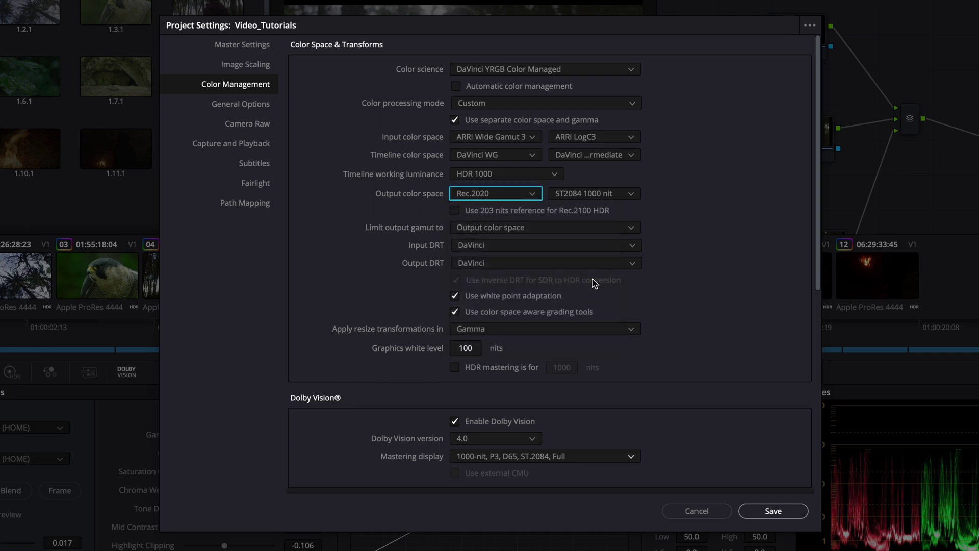
{"action": "left_click", "coordinate": [632, 233]}
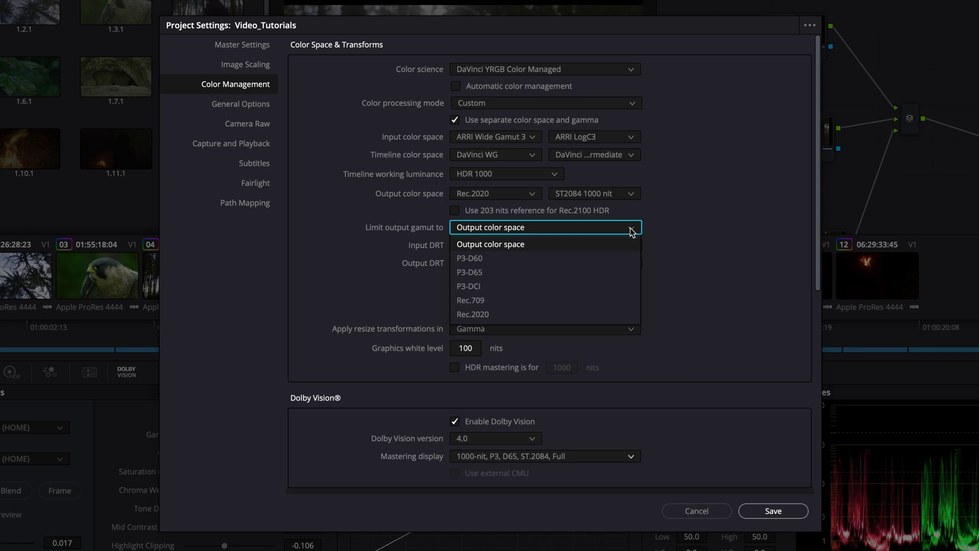
{"action": "left_click", "coordinate": [620, 273]}
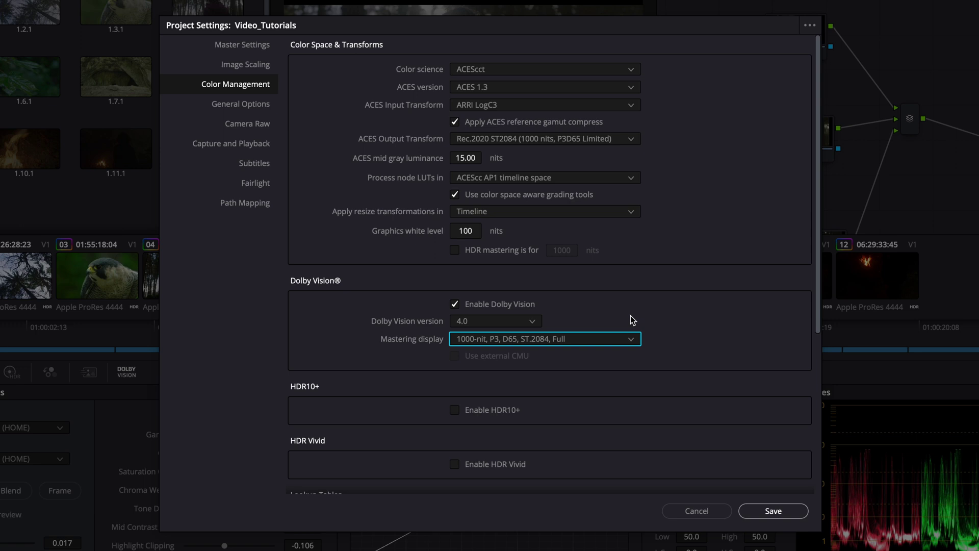
- Keep the 1000-nit, P3, D65, ST.2084, Full mastering display and save the settings
{"action": "left_click", "coordinate": [634, 339]}
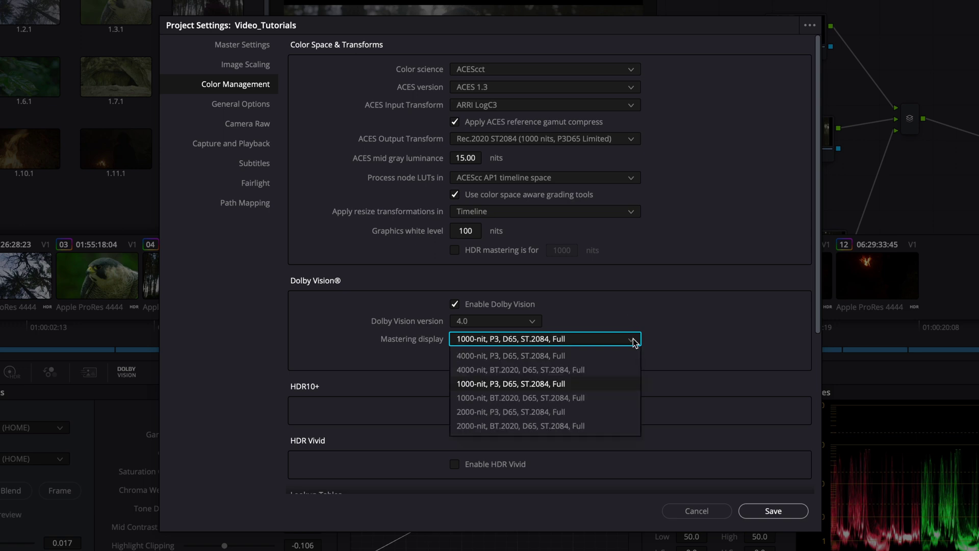
{"action": "left_click", "coordinate": [664, 335]}
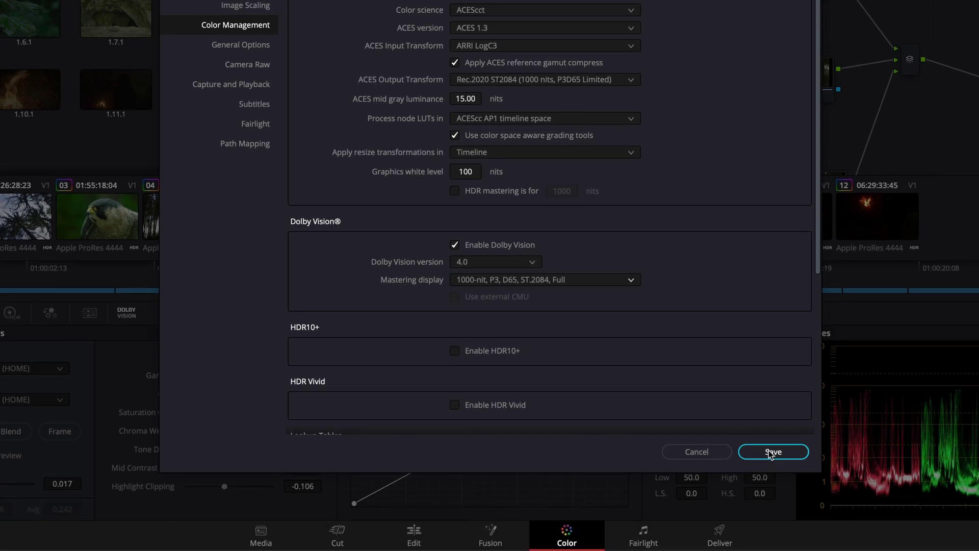
{"action": "left_click", "coordinate": [772, 453]}
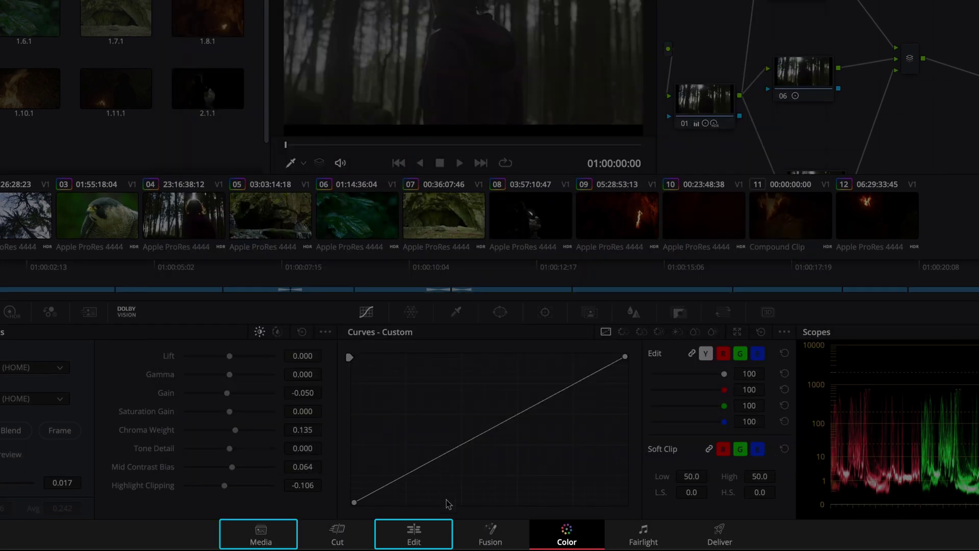
- Save the grade_001 copy Dolby Vision XML as grade_001_Rec2020 in a new Rec.2020 render folder
{"action": "left_click", "coordinate": [417, 529]}
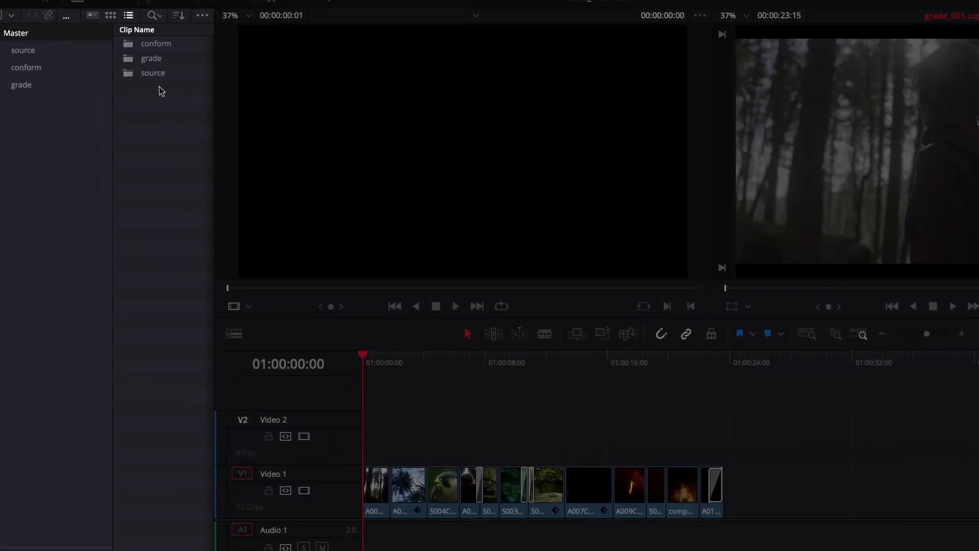
{"action": "right_click", "coordinate": [172, 88]}
{"action": "mouse_move", "coordinate": [416, 141]}
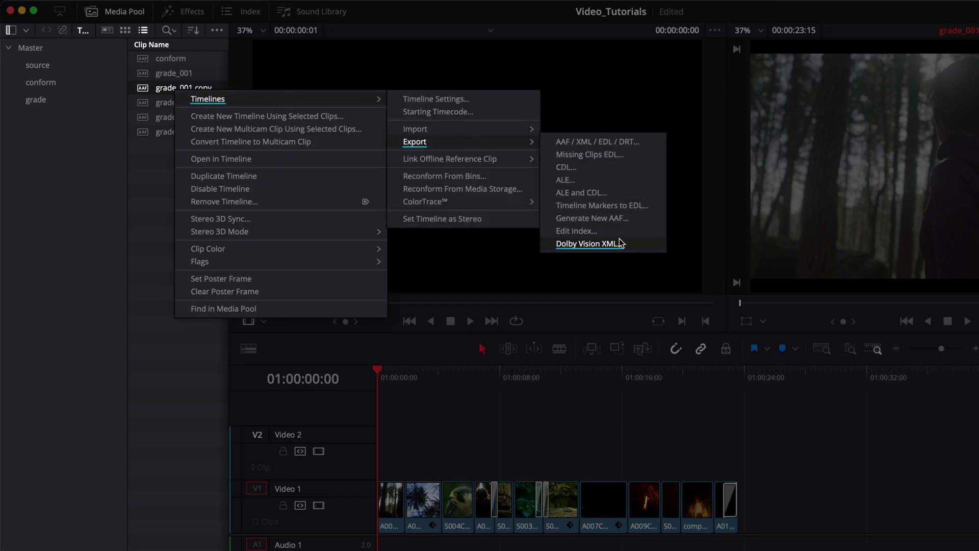
{"action": "left_click", "coordinate": [620, 243]}
{"action": "left_click", "coordinate": [554, 253]}
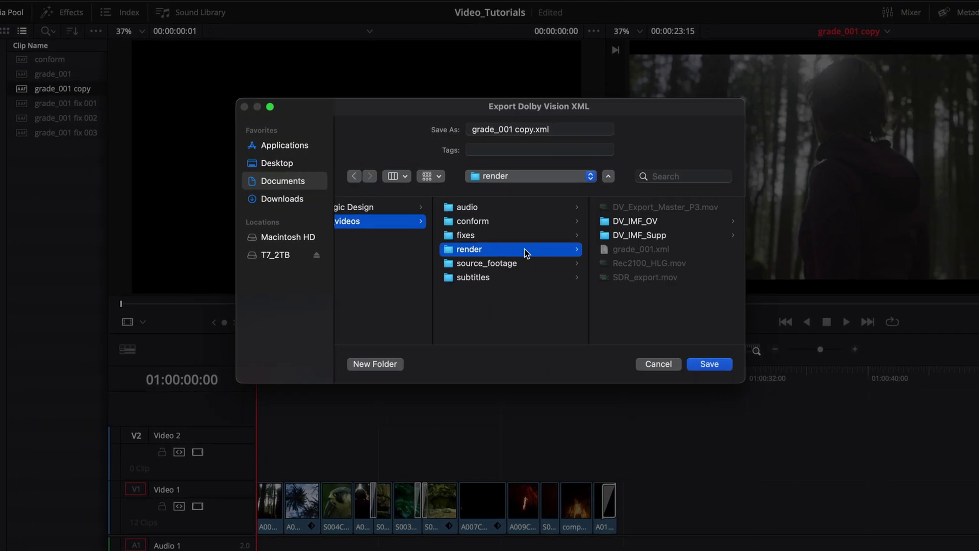
{"action": "left_click", "coordinate": [385, 364]}
{"action": "type", "text": "Rec.2020"}
{"action": "key", "text": "Return"}
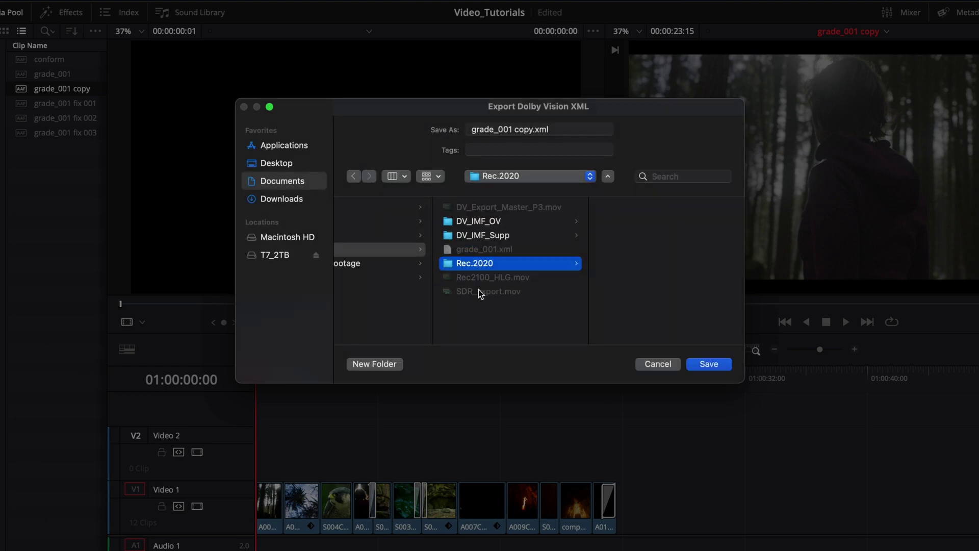
{"action": "double_click", "coordinate": [534, 130]}
{"action": "type", "text": "_Rec202"}
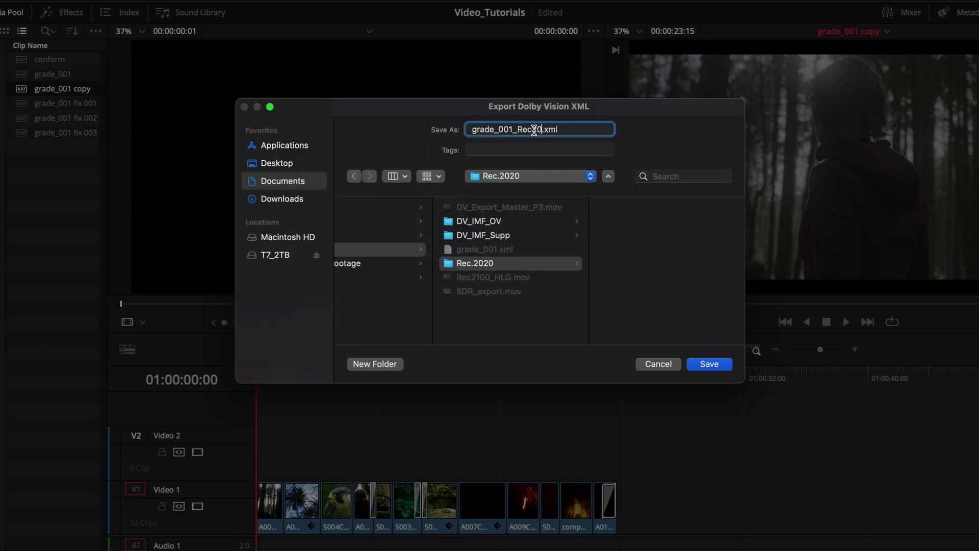
{"action": "type", "text": "0"}
{"action": "left_click", "coordinate": [712, 363]}
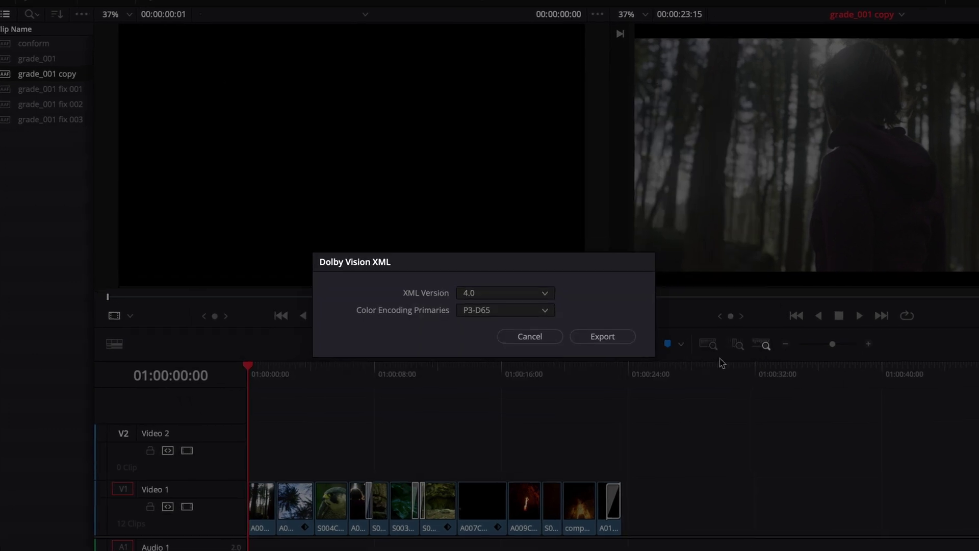
- Export the XML as version 4.0 with Rec.2020 colour encoding primaries
{"action": "left_click", "coordinate": [554, 264]}
{"action": "left_click", "coordinate": [555, 266]}
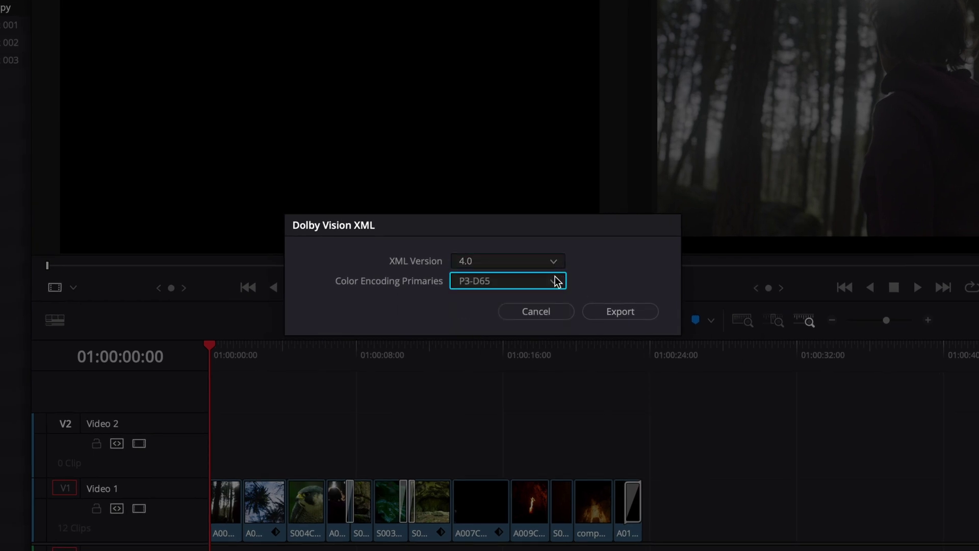
{"action": "left_click", "coordinate": [556, 281]}
{"action": "left_click", "coordinate": [552, 317]}
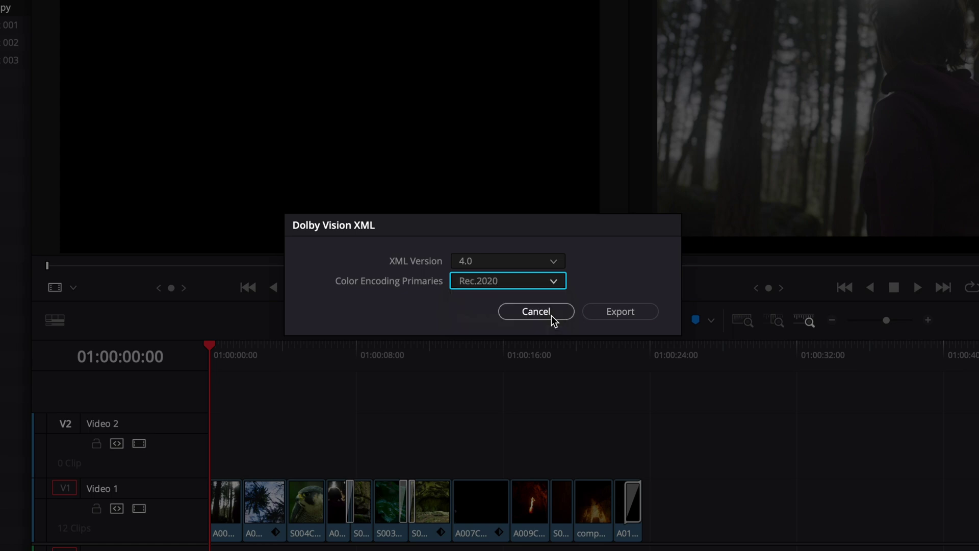
{"action": "left_click", "coordinate": [623, 314]}
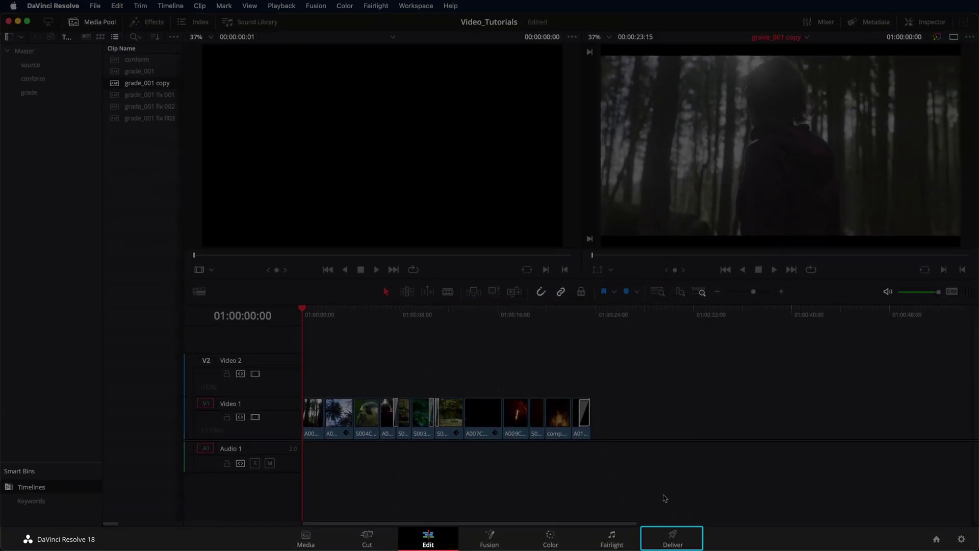
- Name the render Rec2020_DolbyVision and target Documents/training_videos/render/Rec.2020
{"action": "left_click", "coordinate": [673, 538]}
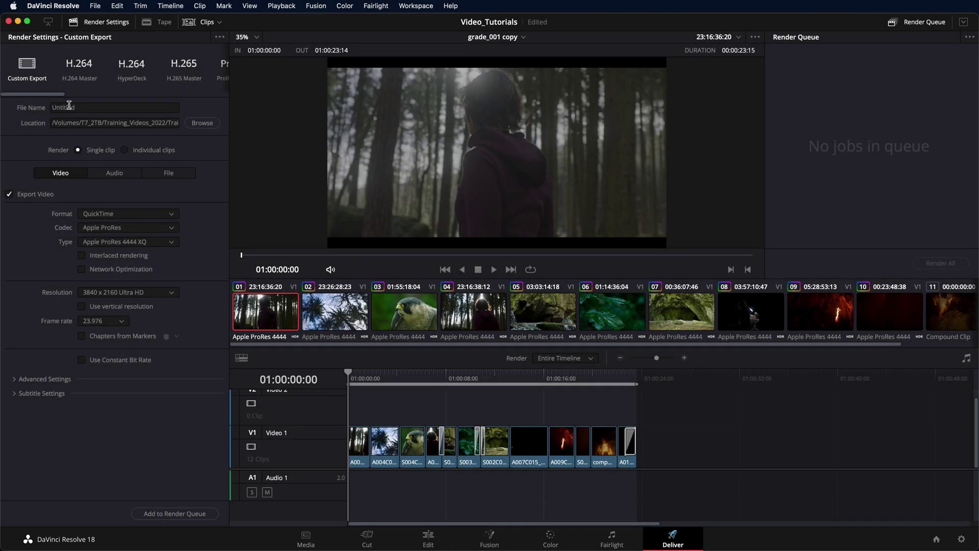
{"action": "left_click", "coordinate": [69, 107]}
{"action": "type", "text": "Rec2020_Dol"}
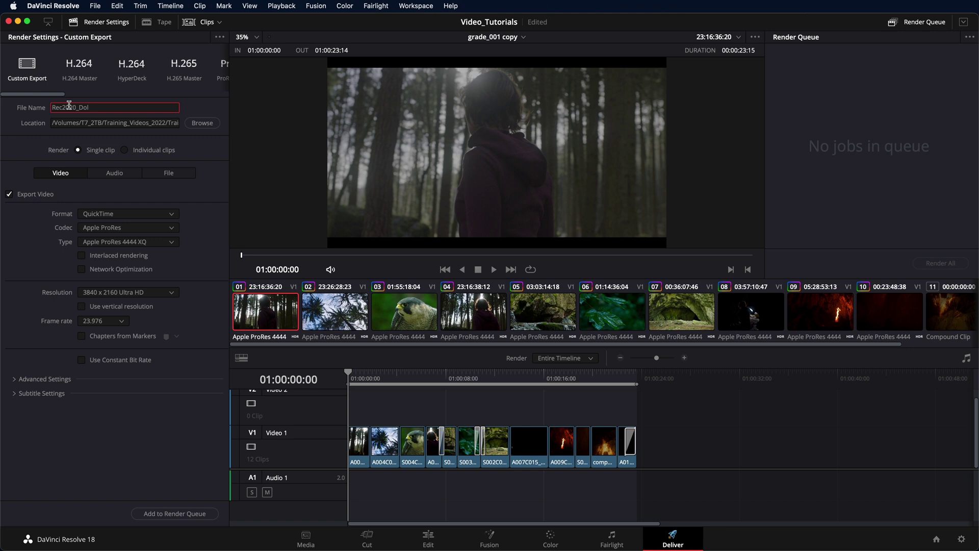
{"action": "type", "text": "byVision"}
{"action": "left_click", "coordinate": [202, 123]}
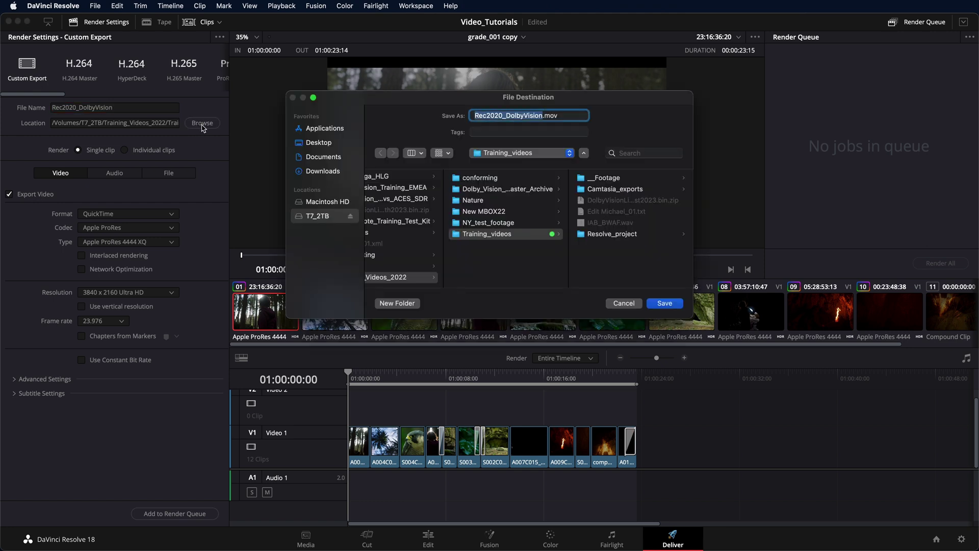
{"action": "left_click", "coordinate": [322, 156]}
{"action": "left_click", "coordinate": [410, 189]}
{"action": "left_click", "coordinate": [526, 212]}
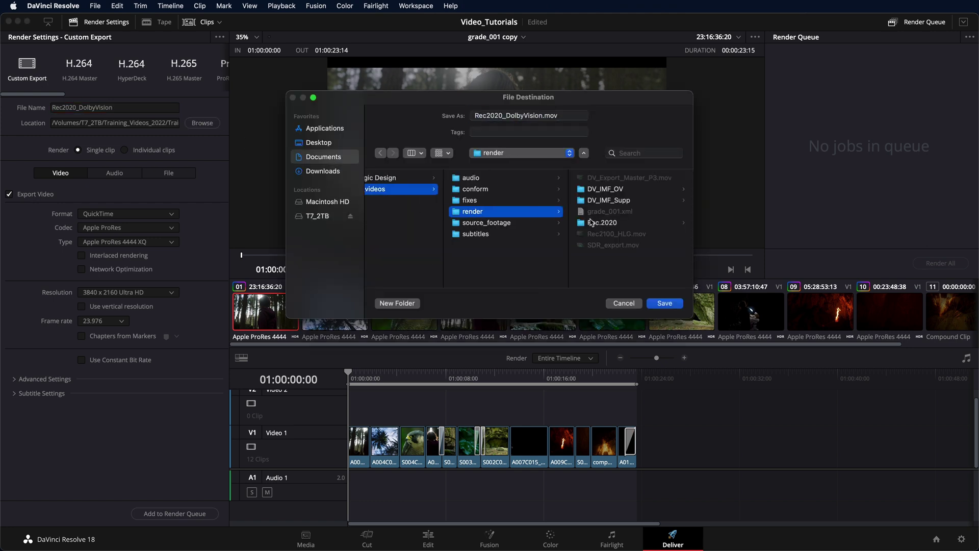
{"action": "left_click", "coordinate": [596, 223]}
{"action": "left_click", "coordinate": [665, 304]}
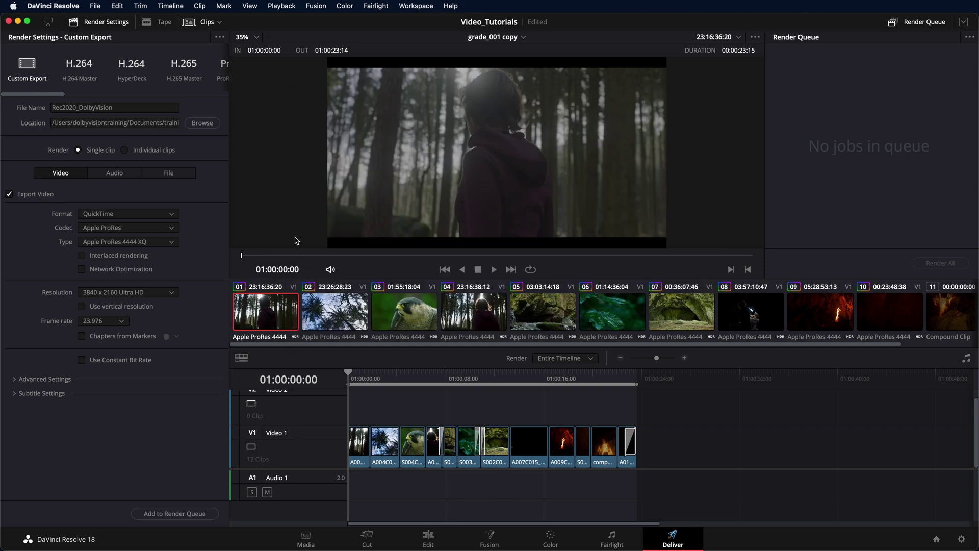
- Add the Rec2020_DolbyVision job to the render queue and start rendering
{"action": "left_click", "coordinate": [115, 173]}
{"action": "left_click", "coordinate": [67, 174]}
{"action": "left_click", "coordinate": [190, 514]}
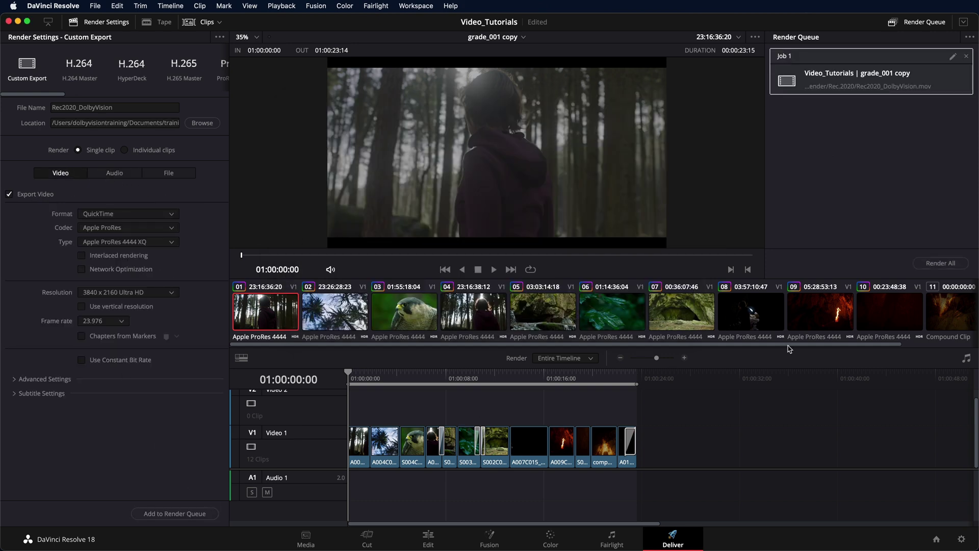
{"action": "left_click", "coordinate": [940, 264]}
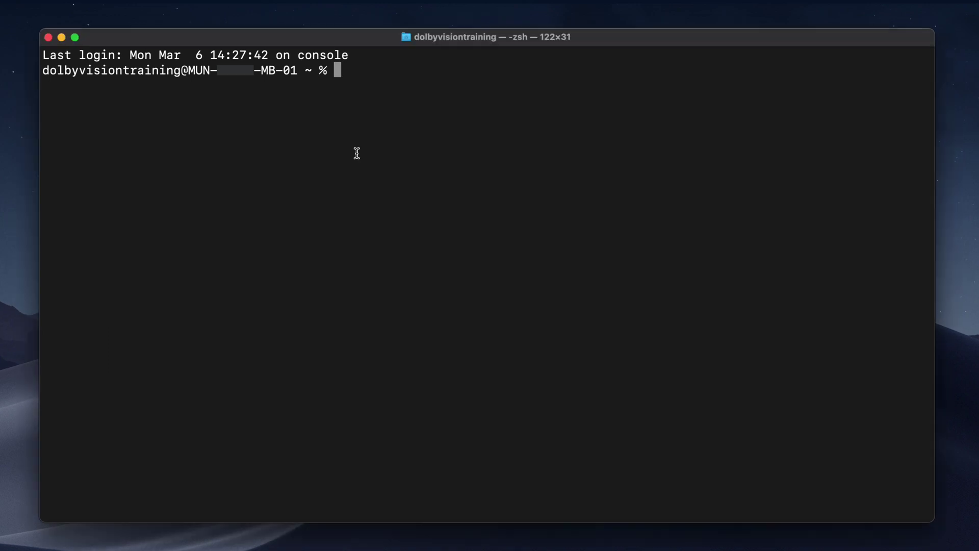
{"action": "type", "text": "cd /usr/local/bin/dol"}
- Change into dolby_vision_professional_tools and begin a ./metafier --validate command
{"action": "key", "text": "Tab"}
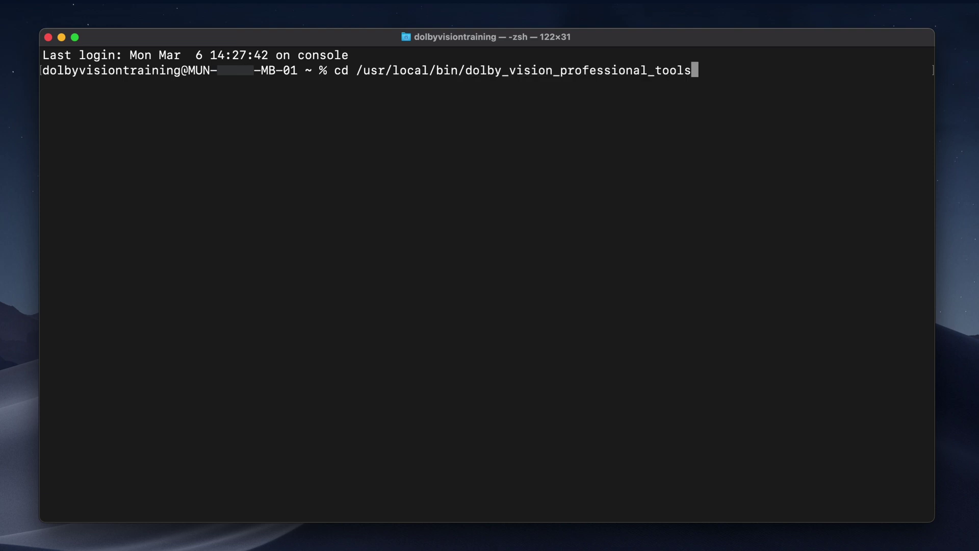
{"action": "key", "text": "Return"}
{"action": "type", "text": "./meta"}
{"action": "key", "text": "Tab"}
{"action": "type", "text": "--validate"}
- Validate grade_001_Rec2020.xml from the Rec.2020 folder and highlight the Color Encoding and Mastering Monitor results
{"action": "double_click", "coordinate": [938, 40]}
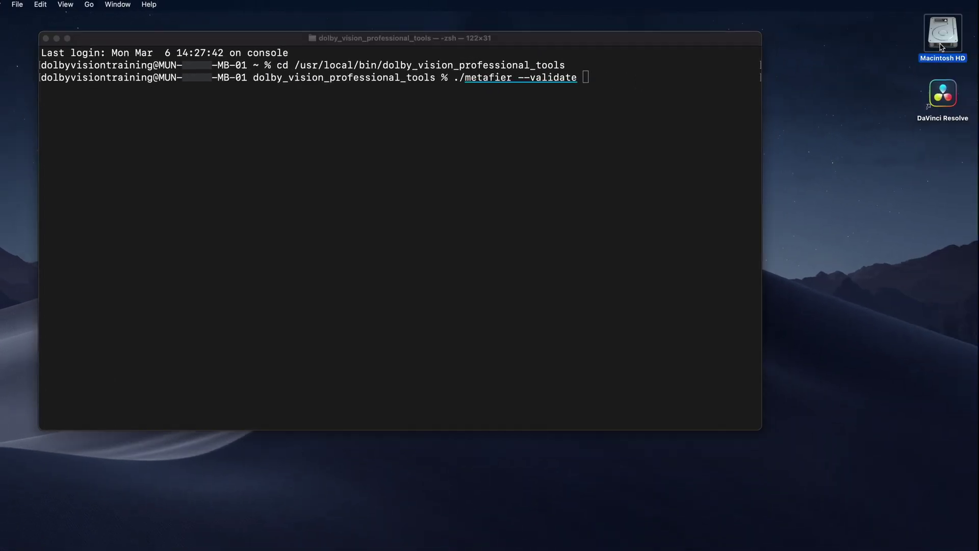
{"action": "left_click", "coordinate": [304, 200]}
{"action": "left_click", "coordinate": [369, 144]}
{"action": "left_click", "coordinate": [483, 167]}
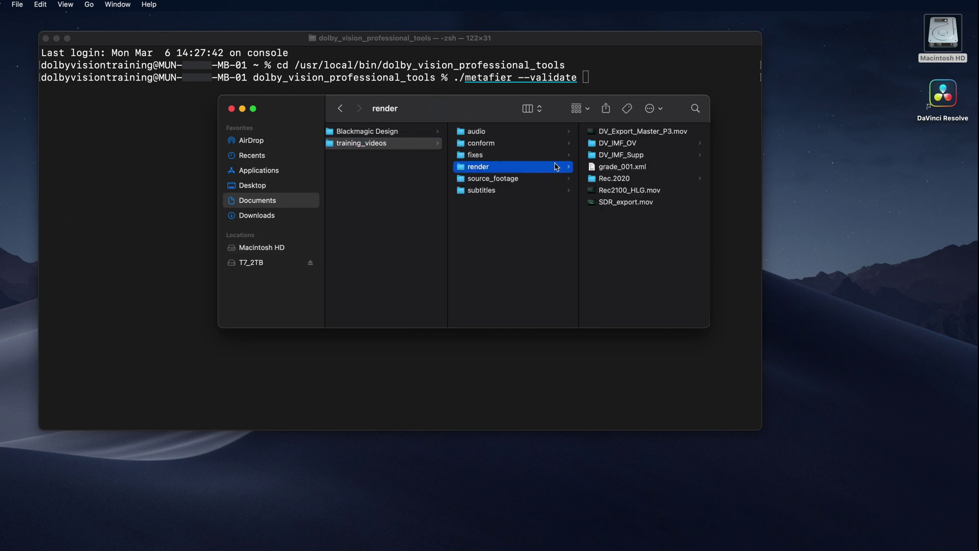
{"action": "left_click", "coordinate": [613, 178]}
{"action": "left_click_drag", "start_coordinate": [634, 132], "coordinate": [665, 77]}
{"action": "left_click", "coordinate": [664, 77]}
{"action": "key", "text": "Return"}
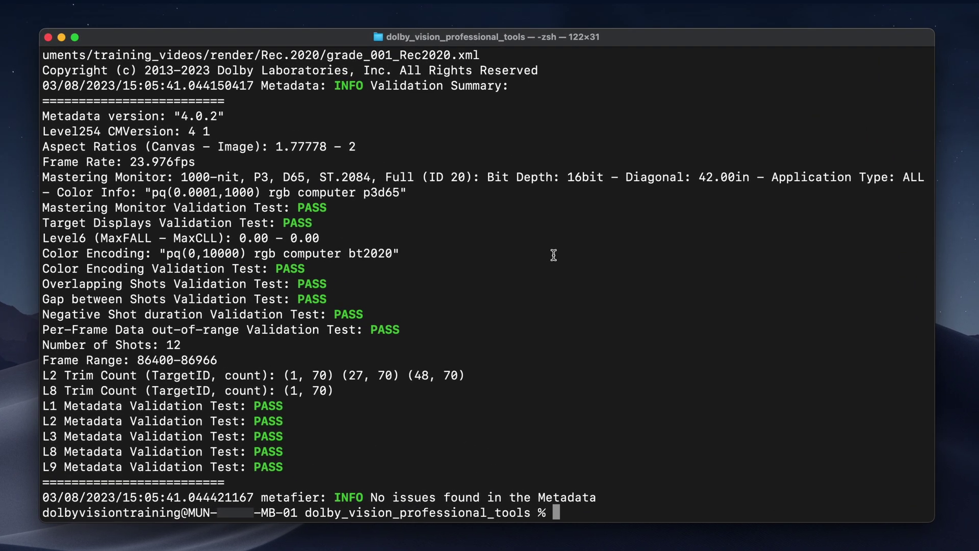
{"action": "triple_click", "coordinate": [553, 251]}
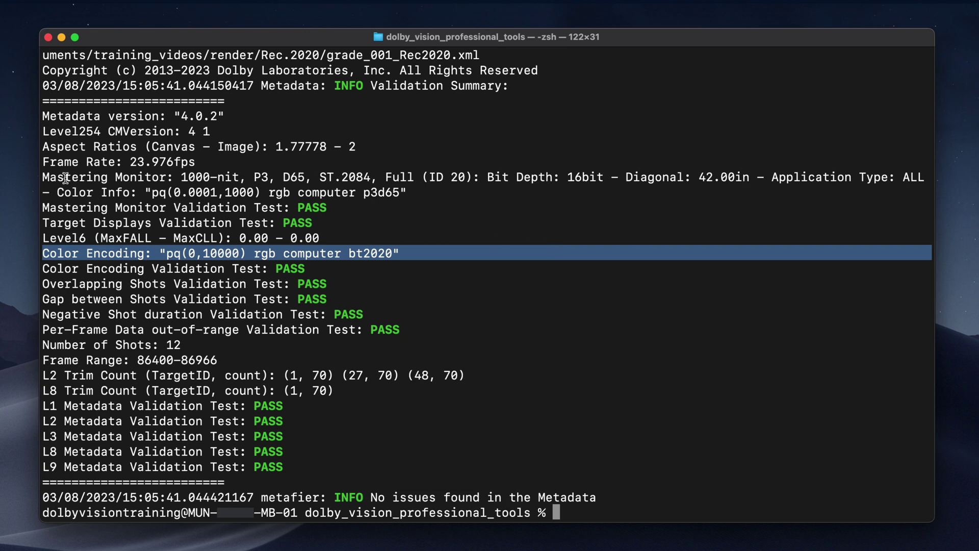
{"action": "left_click_drag", "start_coordinate": [43, 177], "coordinate": [415, 190]}
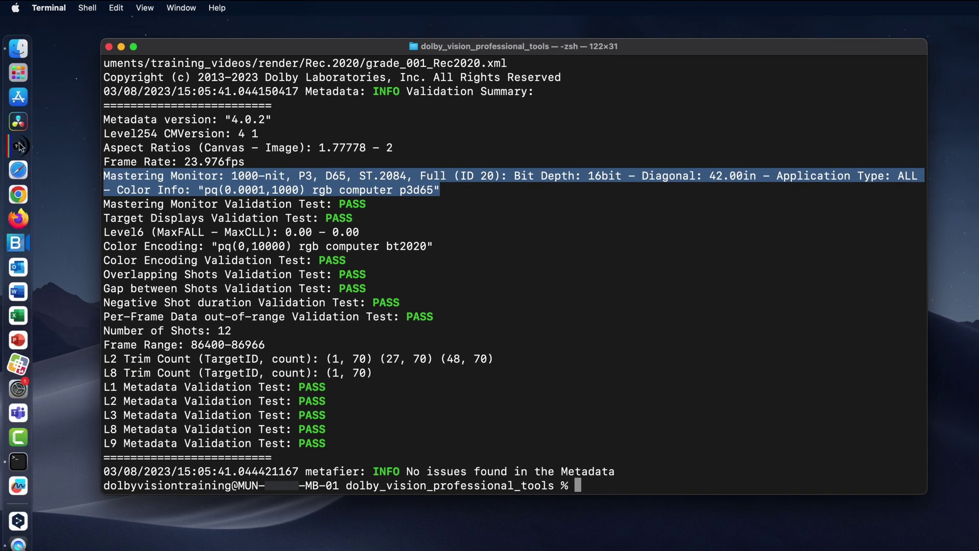
- Launch MediaInfo and open Rec2020_DolbyVision.mov from the Rec.2020 folder
{"action": "left_click", "coordinate": [12, 146]}
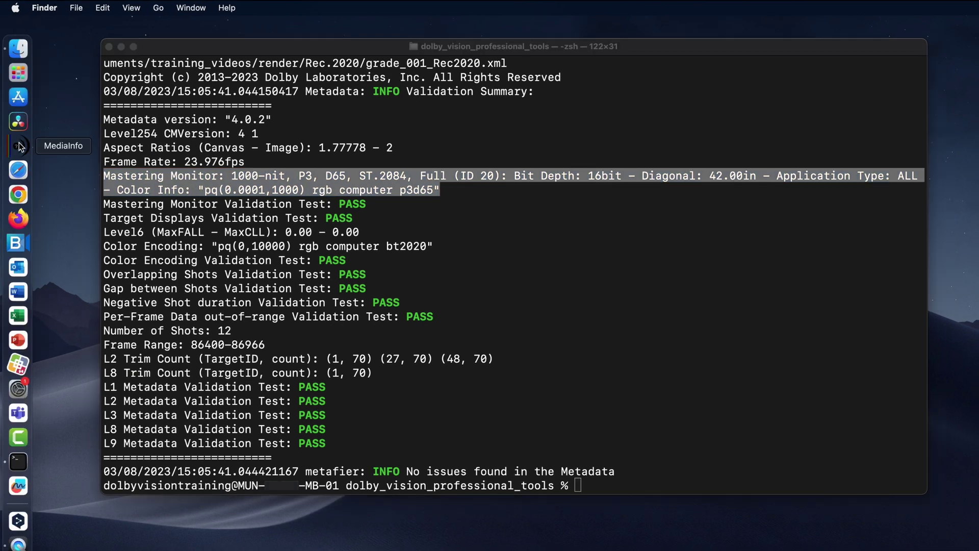
{"action": "left_click", "coordinate": [90, 7]}
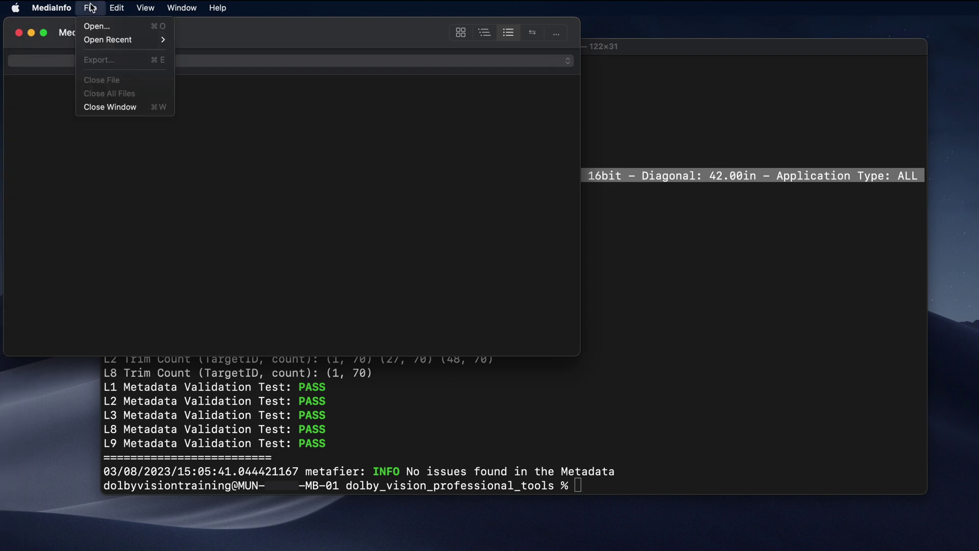
{"action": "left_click", "coordinate": [94, 27]}
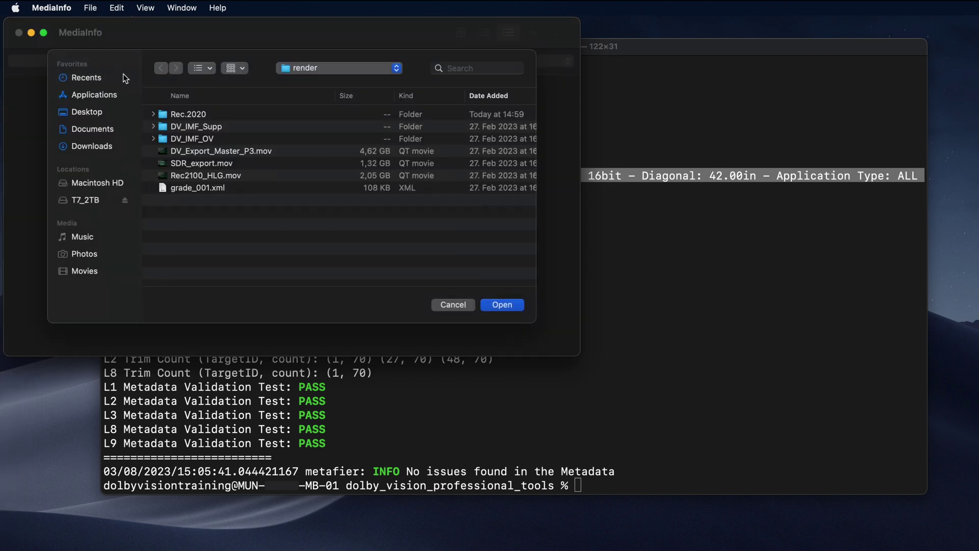
{"action": "double_click", "coordinate": [184, 114]}
{"action": "double_click", "coordinate": [184, 115]}
- Enlarge the MediaInfo window and highlight the BT.2020 colour primaries value
{"action": "left_click_drag", "start_coordinate": [579, 355], "coordinate": [753, 540]}
{"action": "left_click_drag", "start_coordinate": [237, 399], "coordinate": [8, 402]}
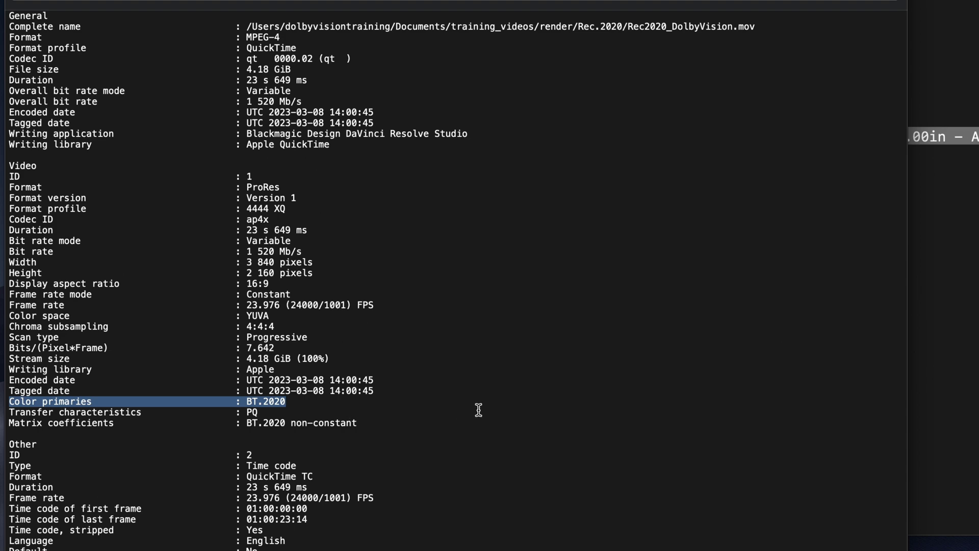
{"action": "left_click", "coordinate": [481, 399]}
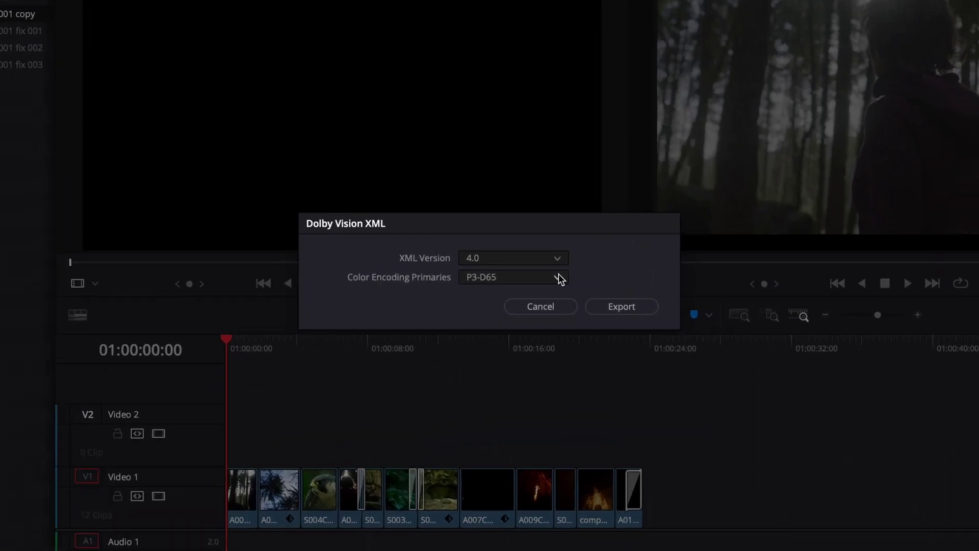
- Change the Dolby Vision XML Color Encoding Primaries dropdown from P3-D65 to Rec.2020
{"action": "left_click", "coordinate": [534, 266]}
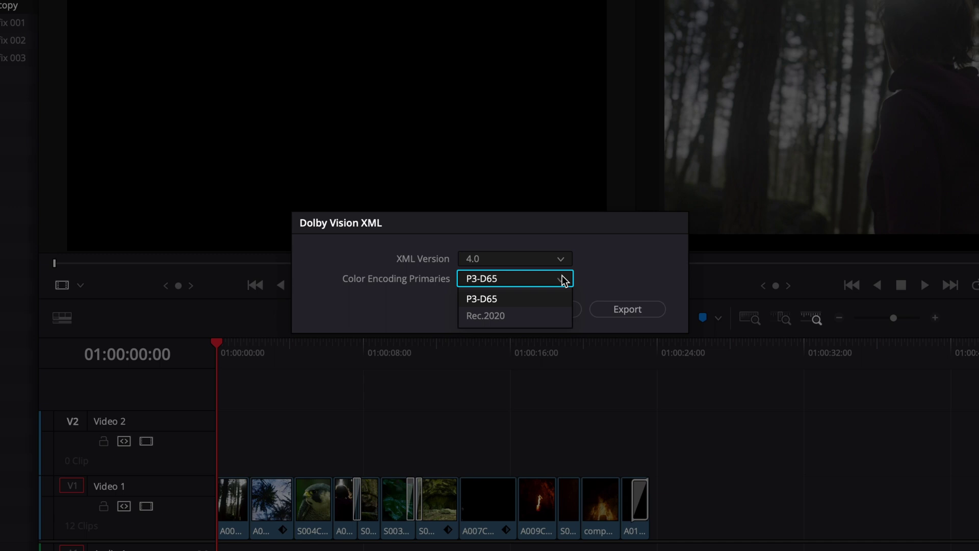
{"action": "left_click", "coordinate": [559, 313]}
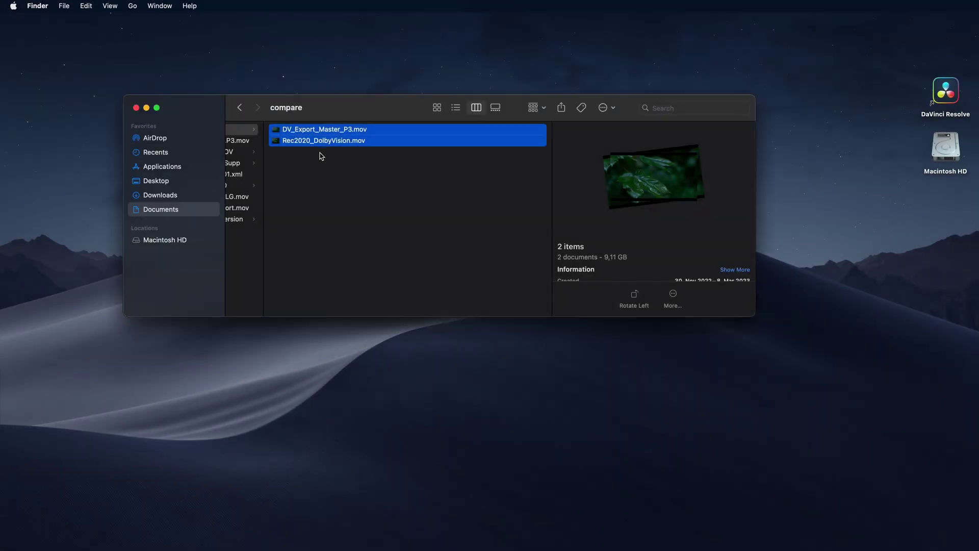
- Open DV_Export_Master_P3.mov and Rec2020_DolbyVision.mov from Finder, then merge all QuickTime windows
{"action": "right_click", "coordinate": [322, 142]}
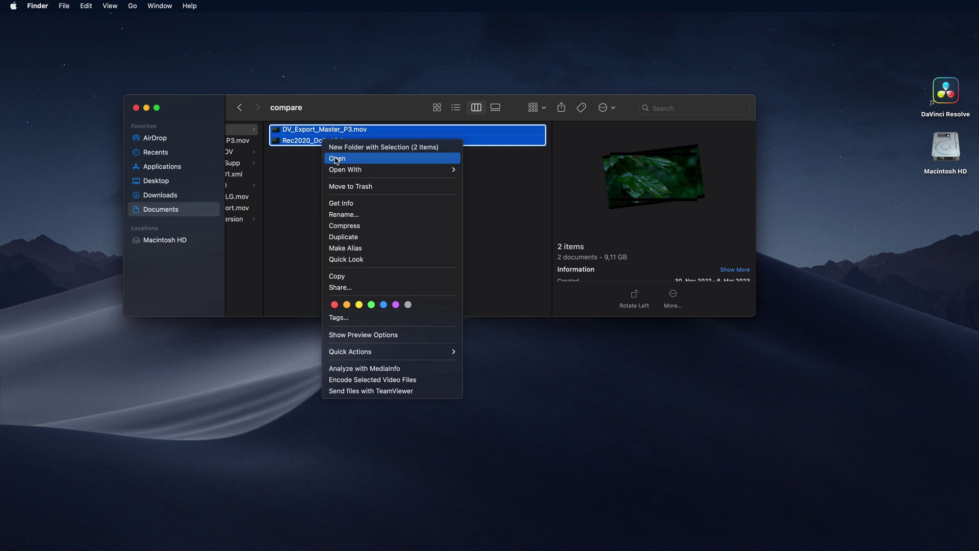
{"action": "left_click", "coordinate": [337, 158]}
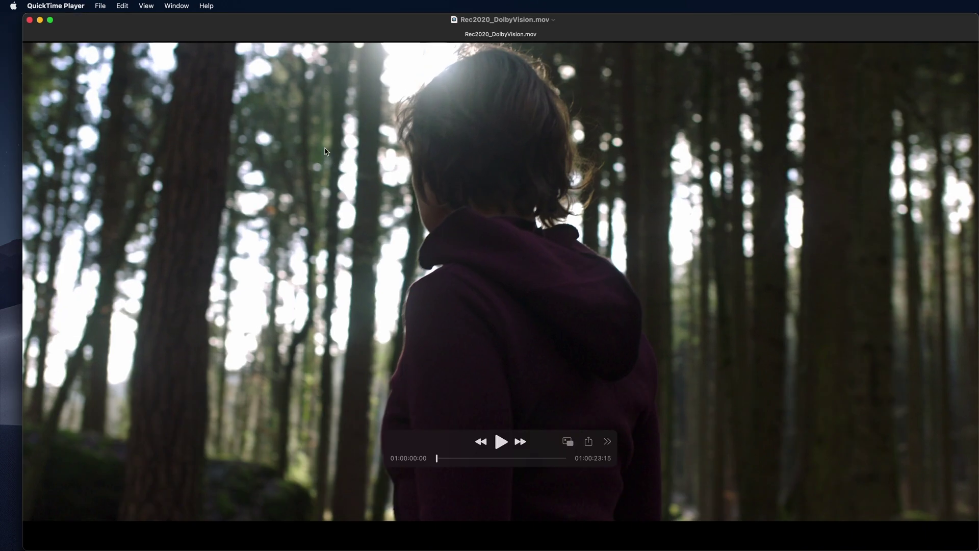
{"action": "left_click", "coordinate": [176, 5]}
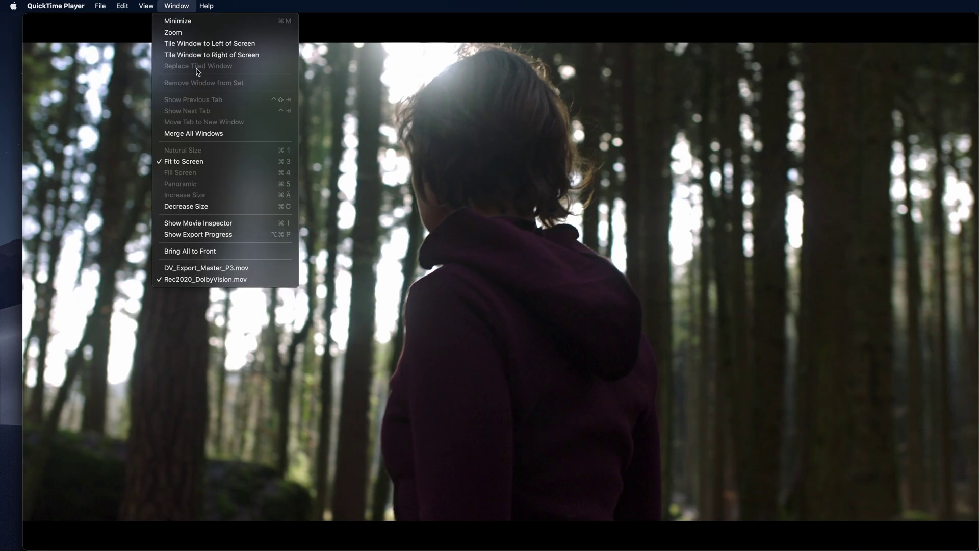
{"action": "left_click", "coordinate": [212, 135]}
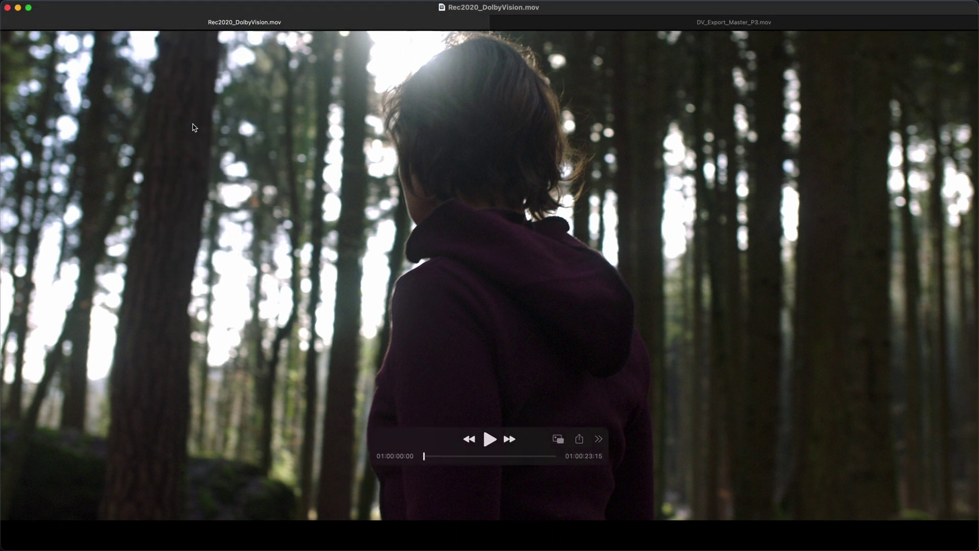